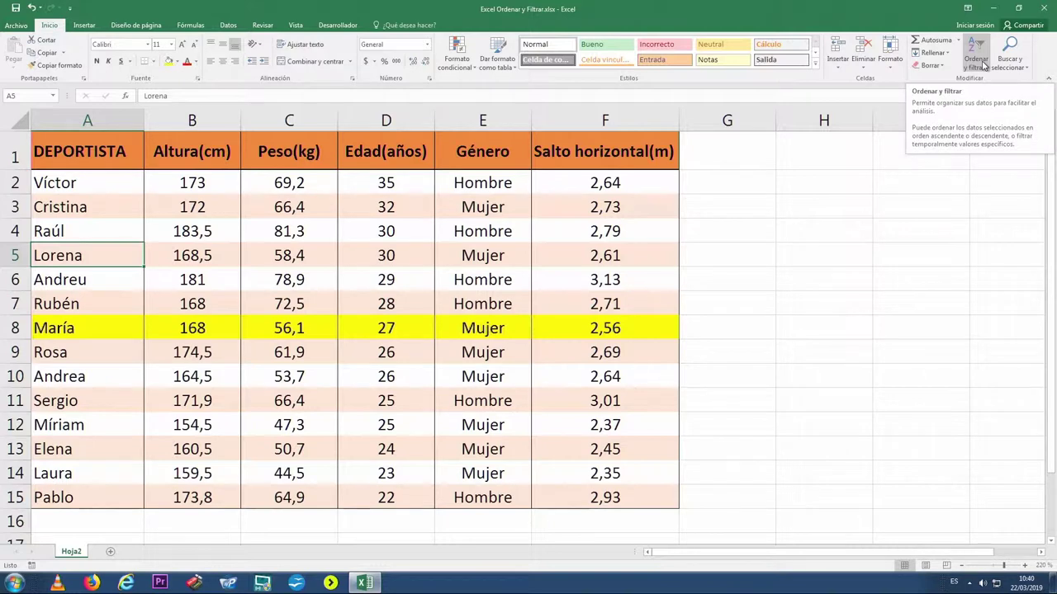
Sort the athlete rows A to Z by name, Andrea first and Víctor last
{"action": "left_click", "coordinate": [982, 64]}
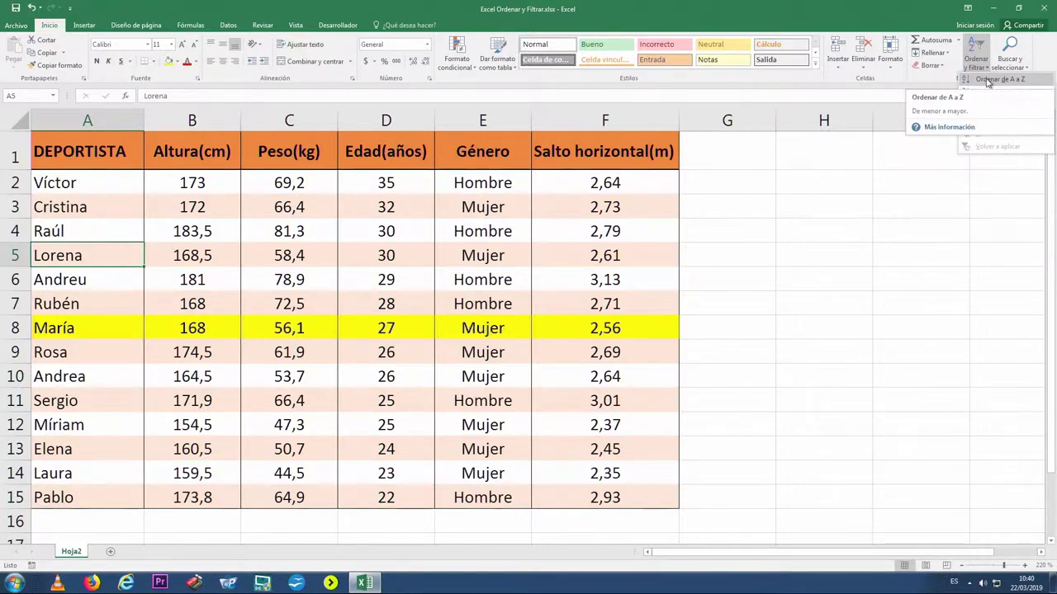
{"action": "left_click", "coordinate": [987, 80]}
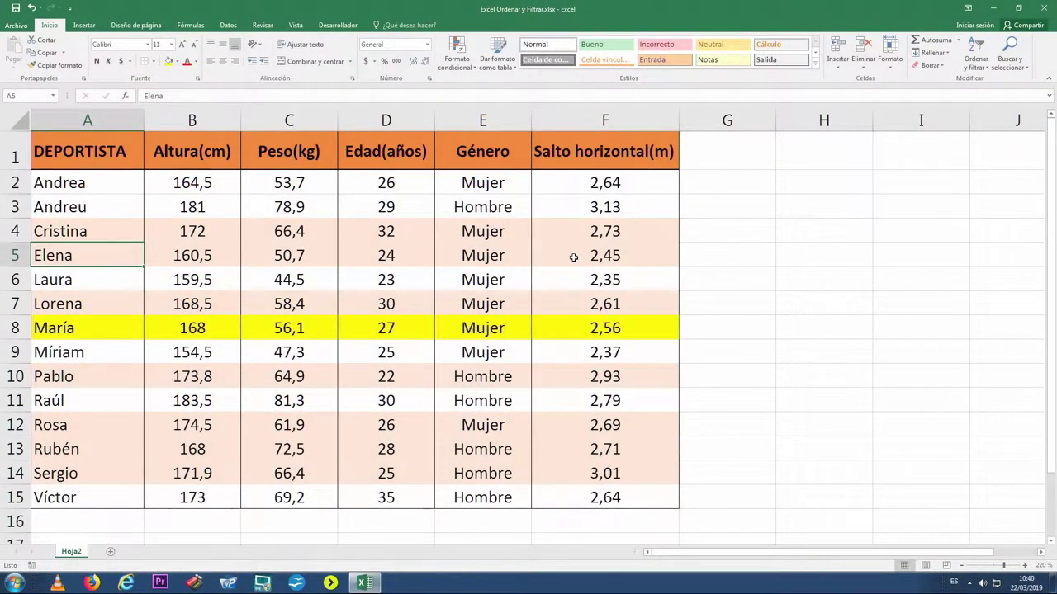
Sort the table by Salto horizontal(m) descending, from 3,13 m down to 2,35 m
{"action": "left_click", "coordinate": [573, 257]}
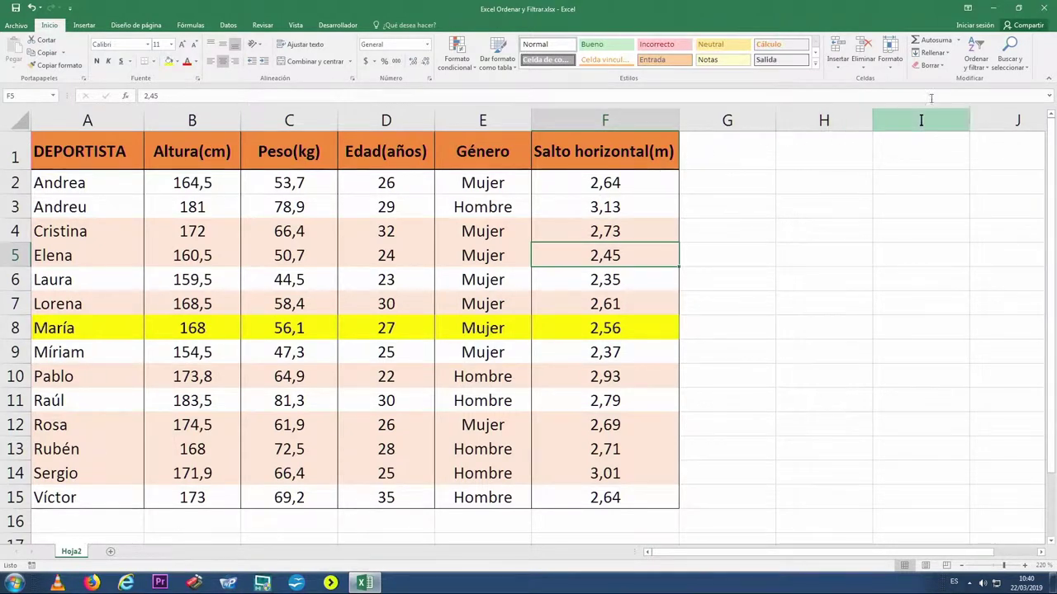
{"action": "left_click", "coordinate": [970, 65]}
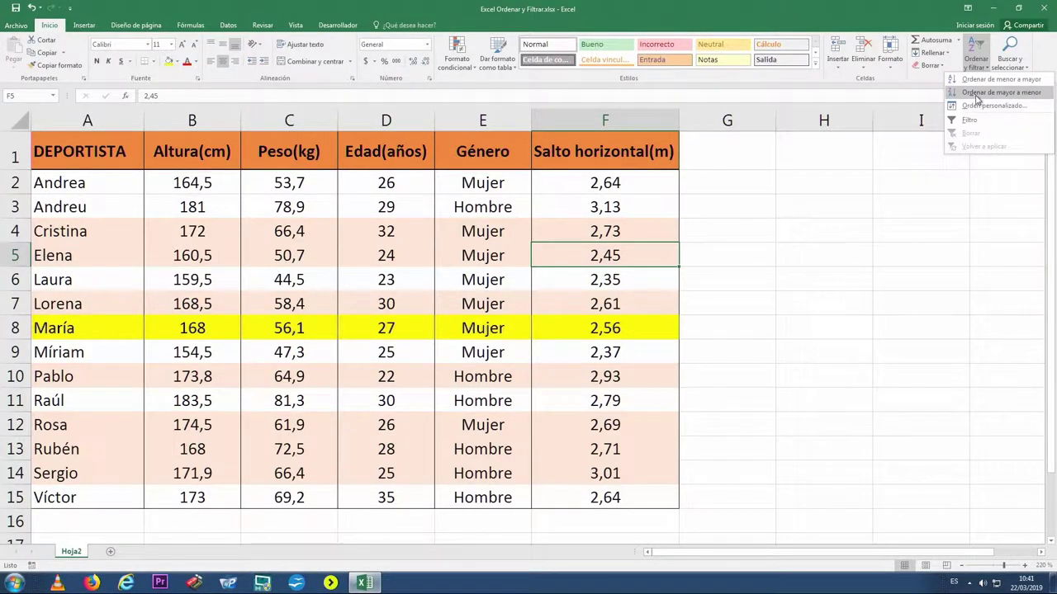
{"action": "left_click", "coordinate": [977, 92]}
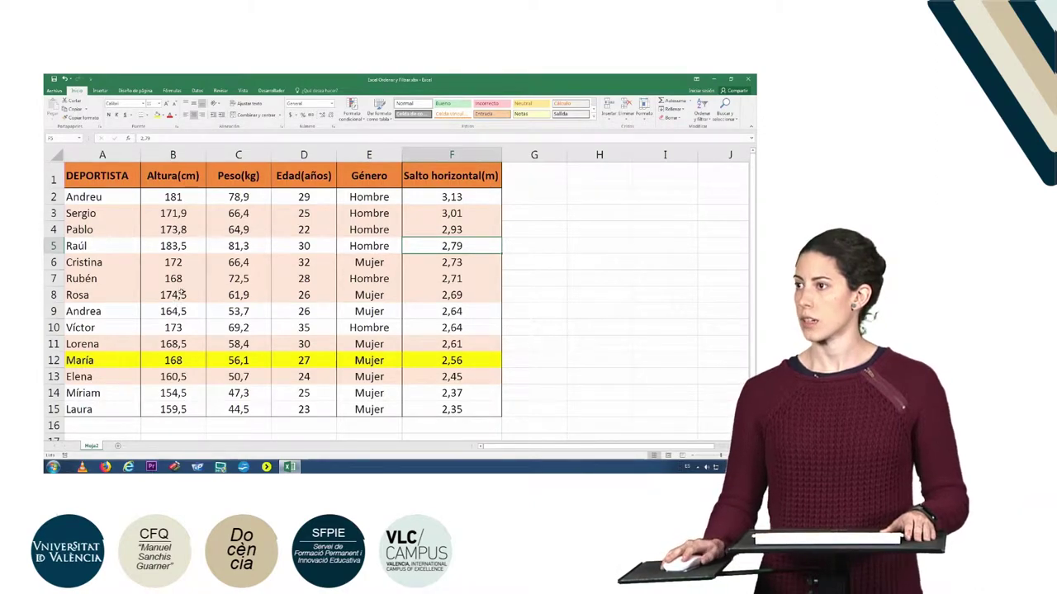
Custom-sort by Altura(cm) descending, then by Peso(kg) from largest to smallest
{"action": "left_click", "coordinate": [179, 279]}
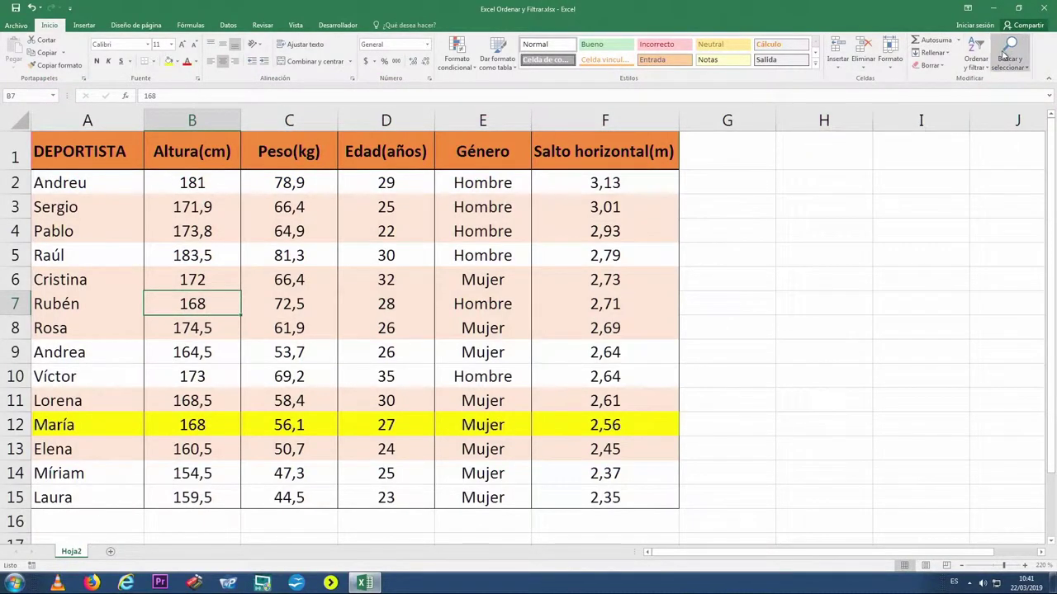
{"action": "left_click", "coordinate": [974, 59]}
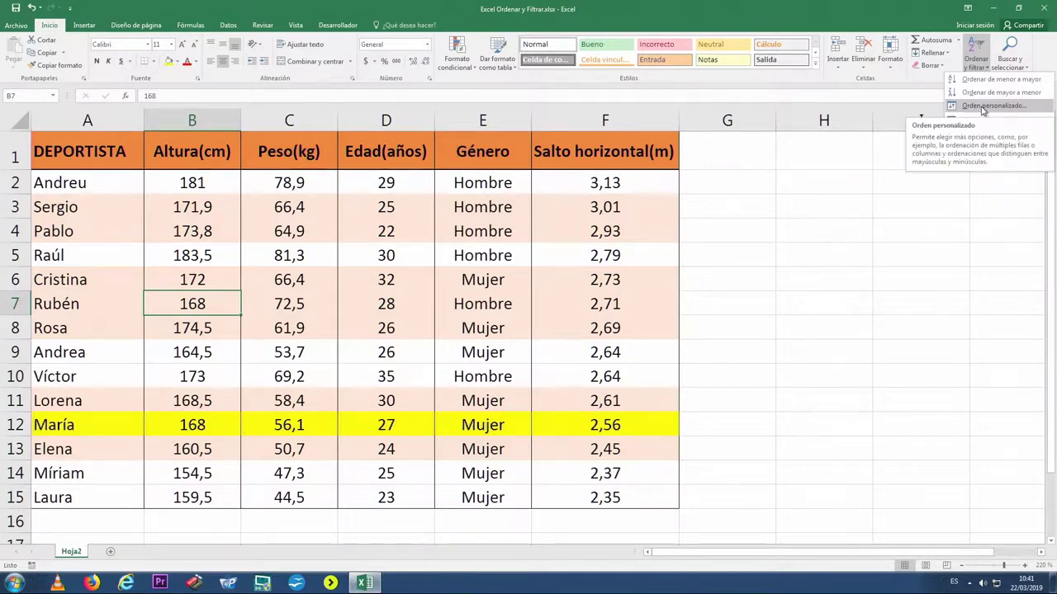
{"action": "left_click", "coordinate": [982, 108]}
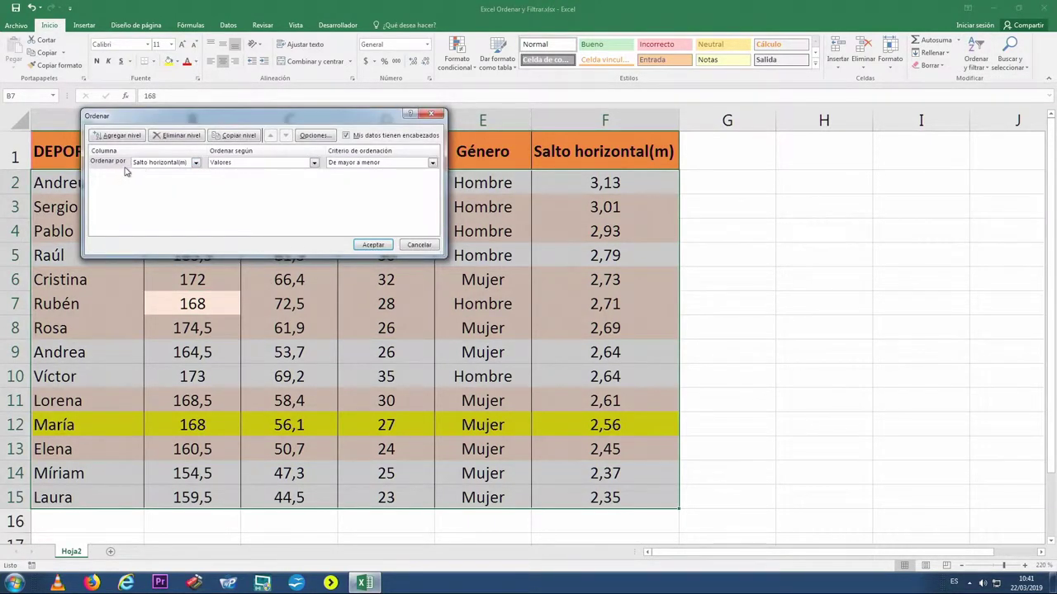
{"action": "left_click", "coordinate": [194, 164]}
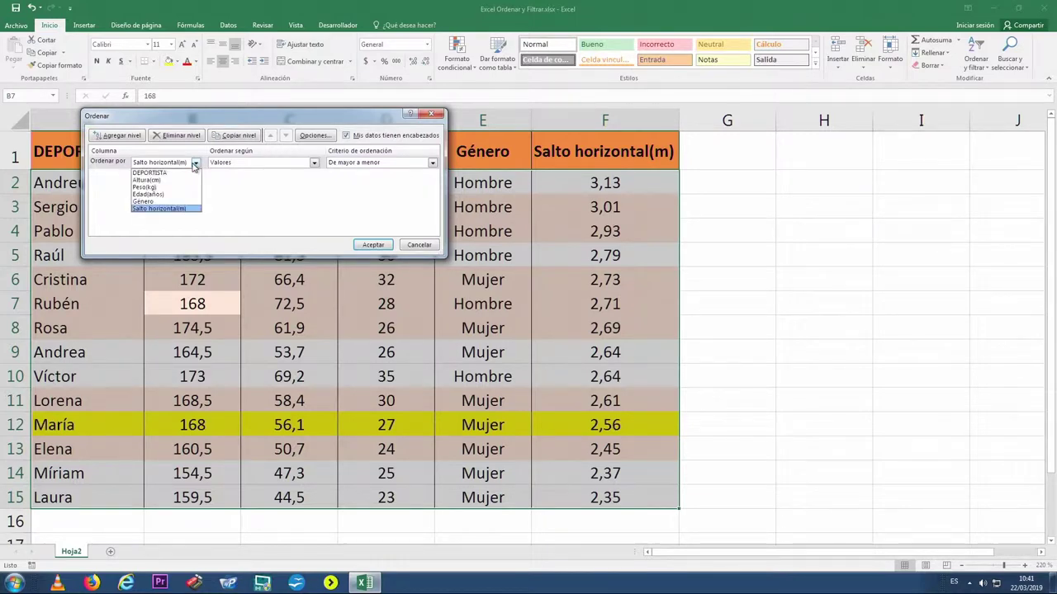
{"action": "left_click", "coordinate": [191, 181]}
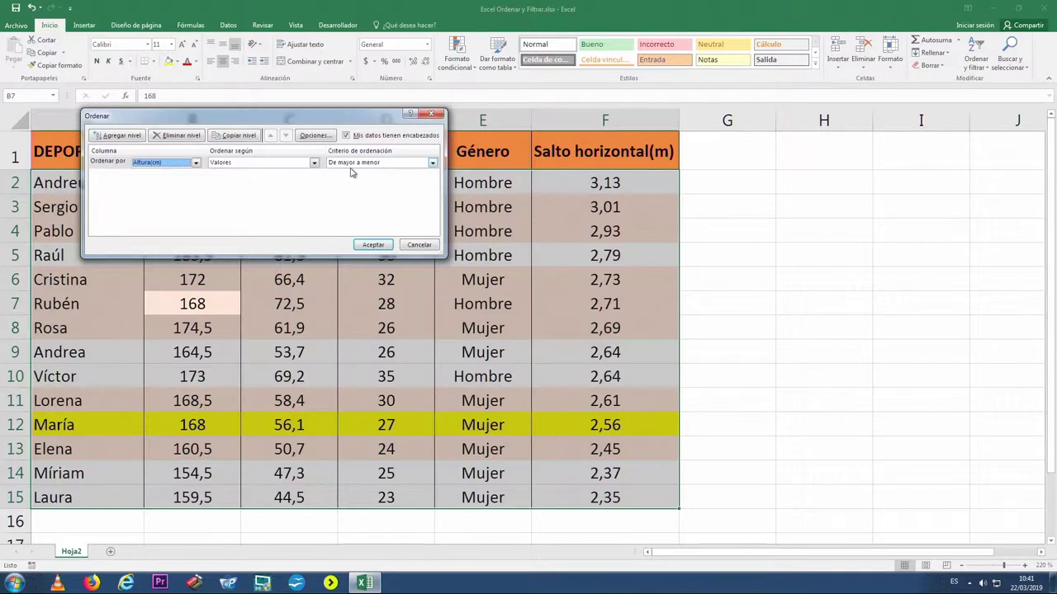
{"action": "left_click", "coordinate": [130, 138]}
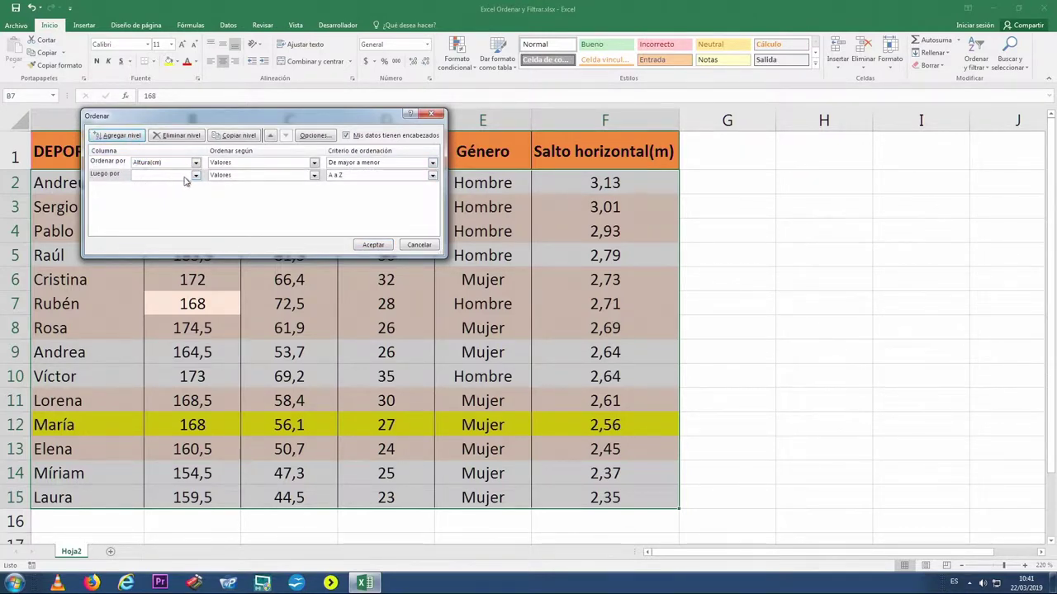
{"action": "left_click", "coordinate": [196, 176]}
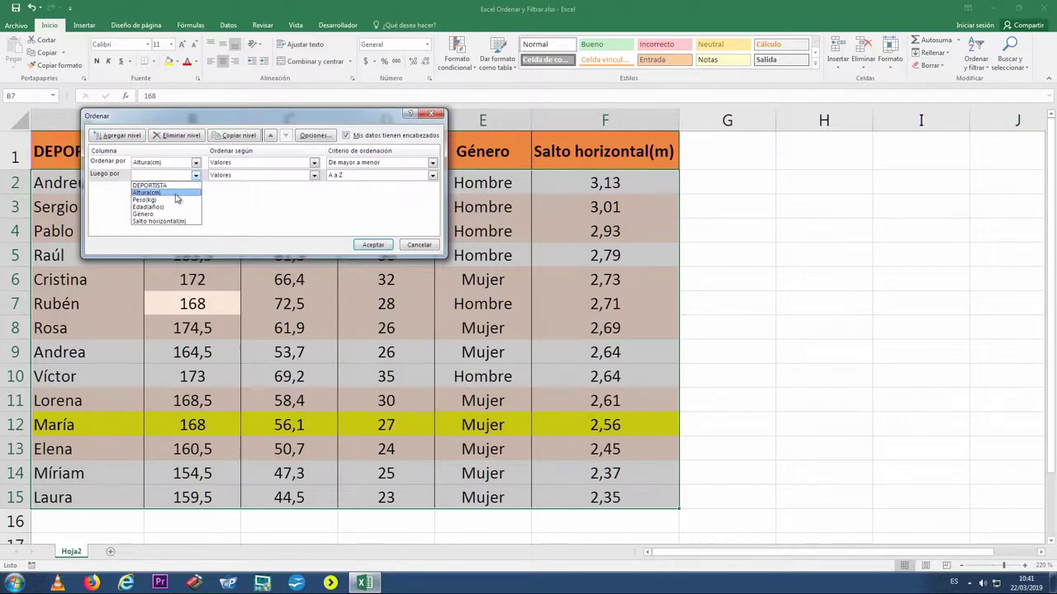
{"action": "left_click", "coordinate": [174, 200]}
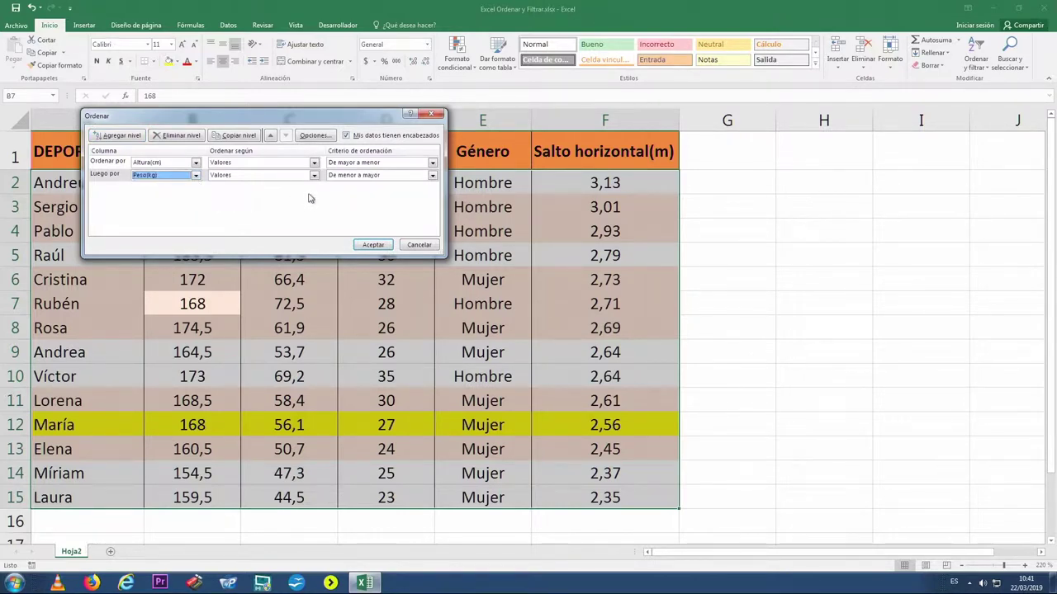
{"action": "left_click", "coordinate": [432, 176]}
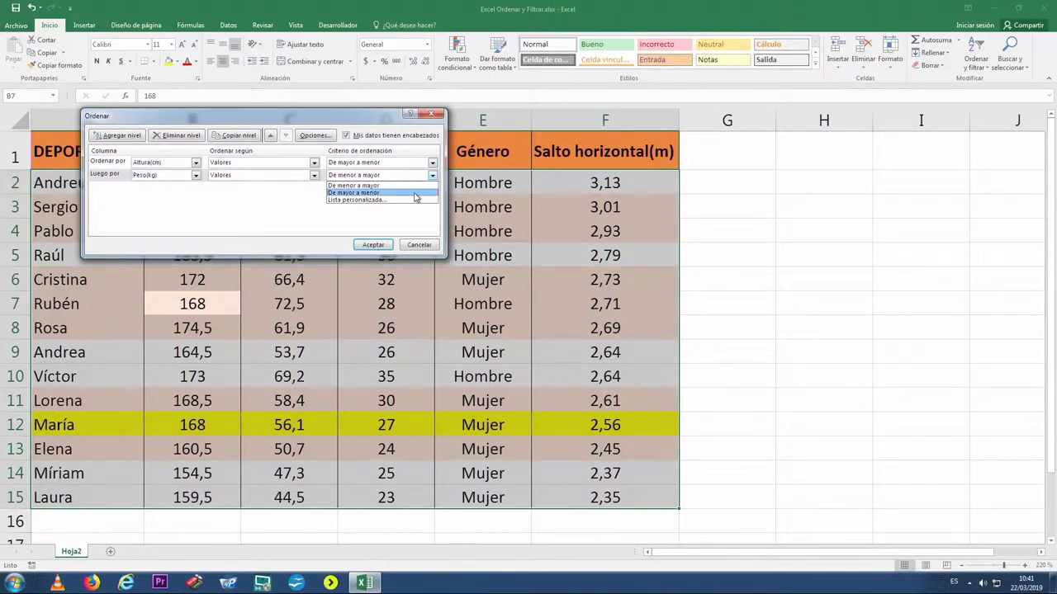
{"action": "left_click", "coordinate": [416, 193]}
{"action": "left_click", "coordinate": [370, 246]}
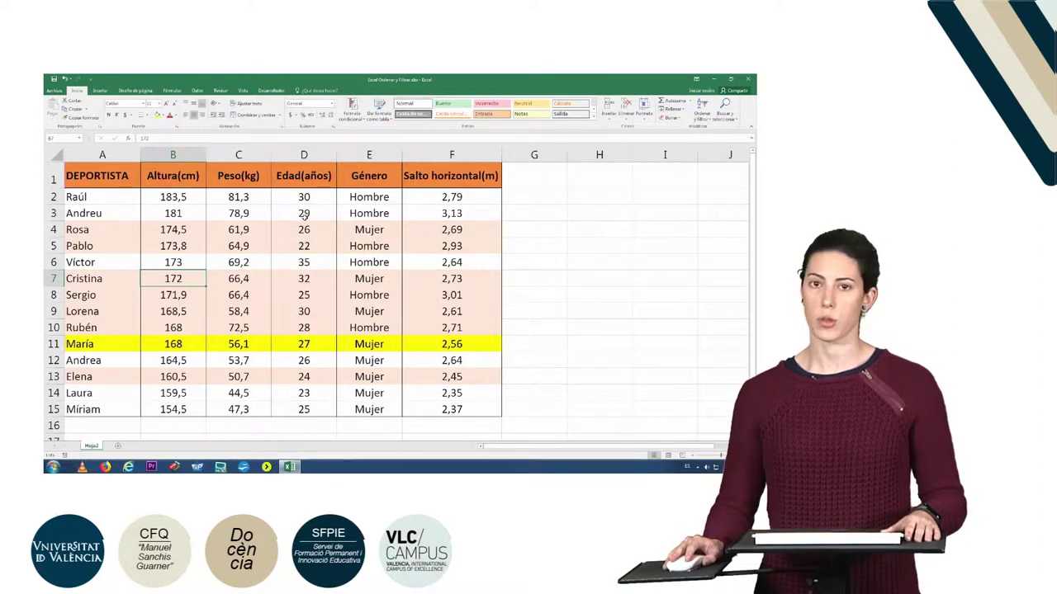
Turn on AutoFilter arrows for the athlete table headers
{"action": "left_click", "coordinate": [304, 215]}
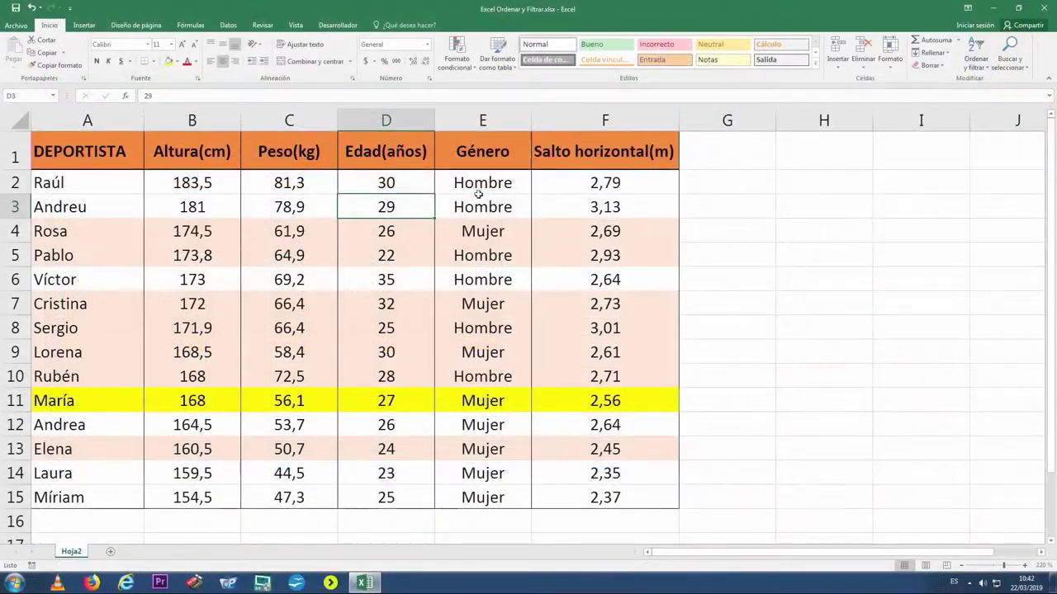
{"action": "left_click", "coordinate": [976, 62]}
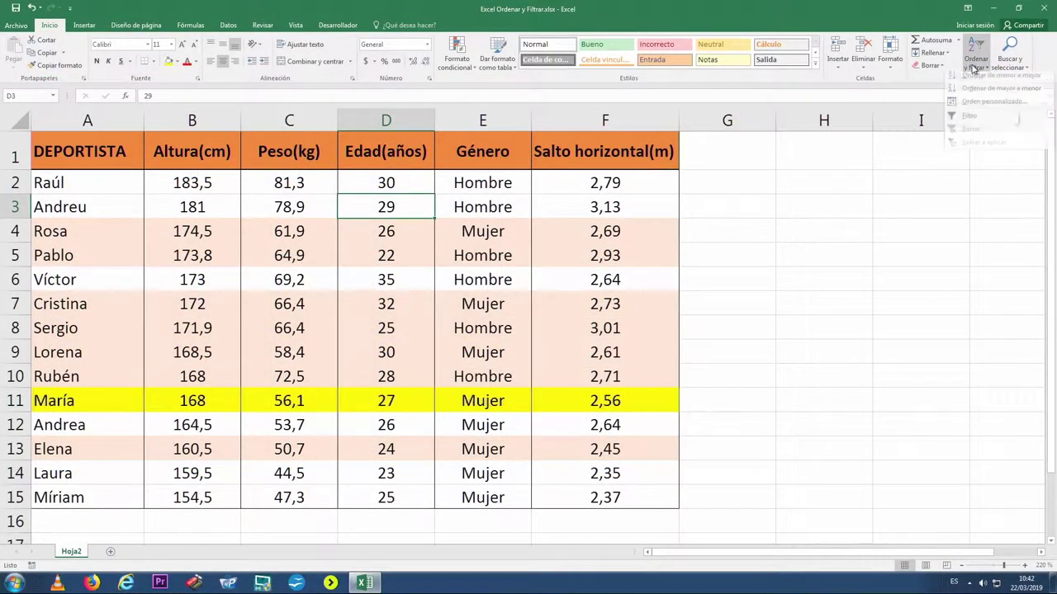
{"action": "left_click", "coordinate": [972, 124]}
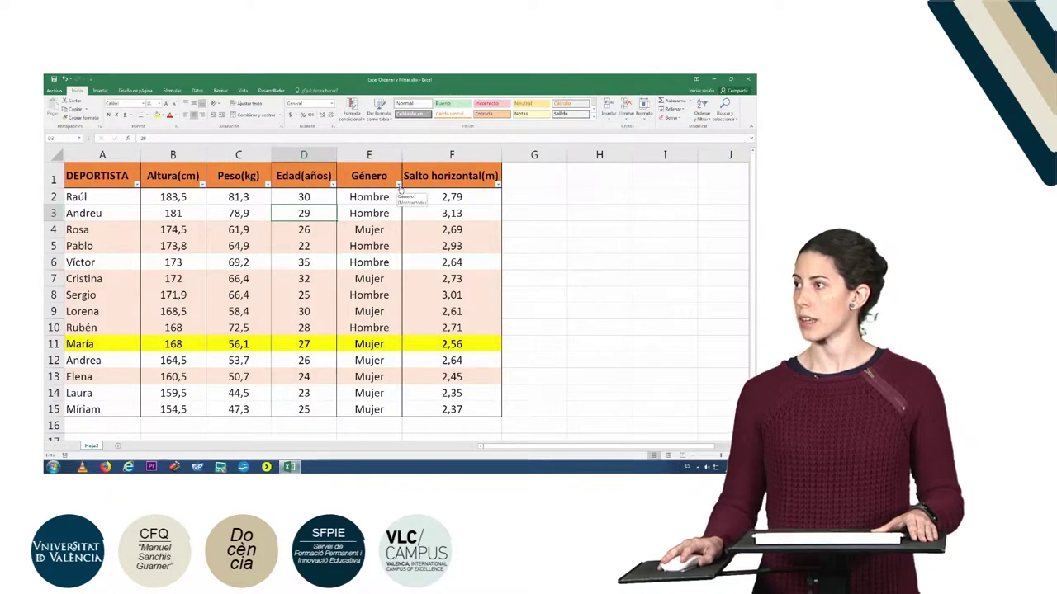
Filter Género to exclude Hombre, leaving the 8 Mujer rows
{"action": "left_click", "coordinate": [399, 187]}
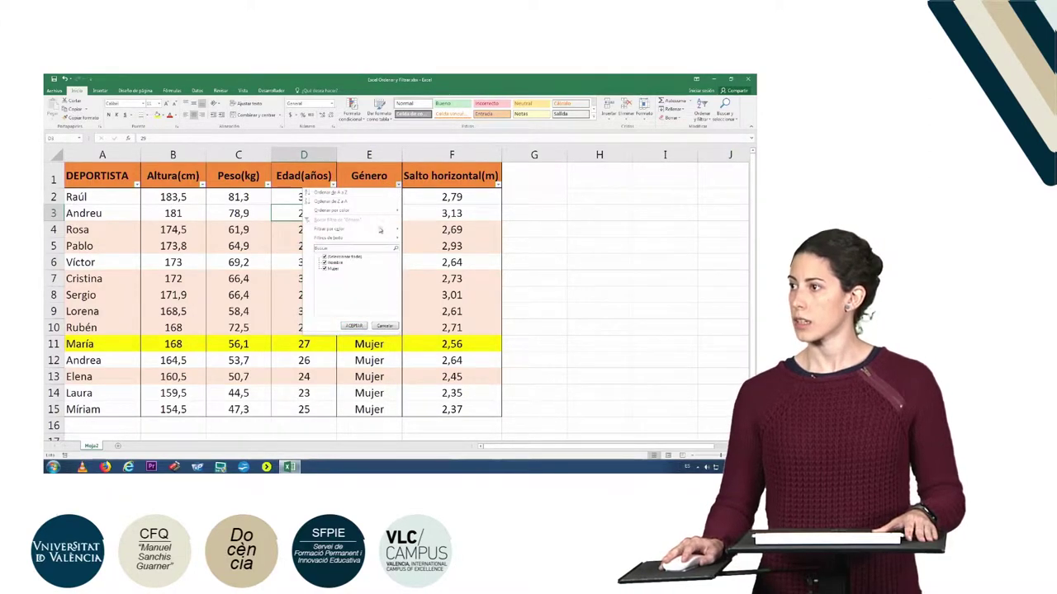
{"action": "left_click", "coordinate": [323, 262]}
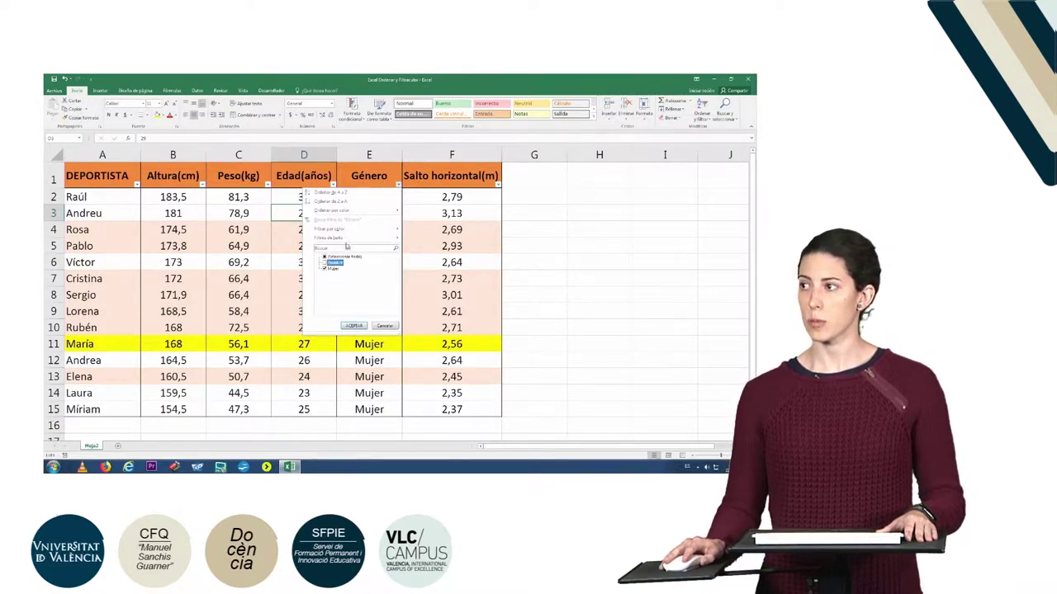
{"action": "mouse_move", "coordinate": [348, 239]}
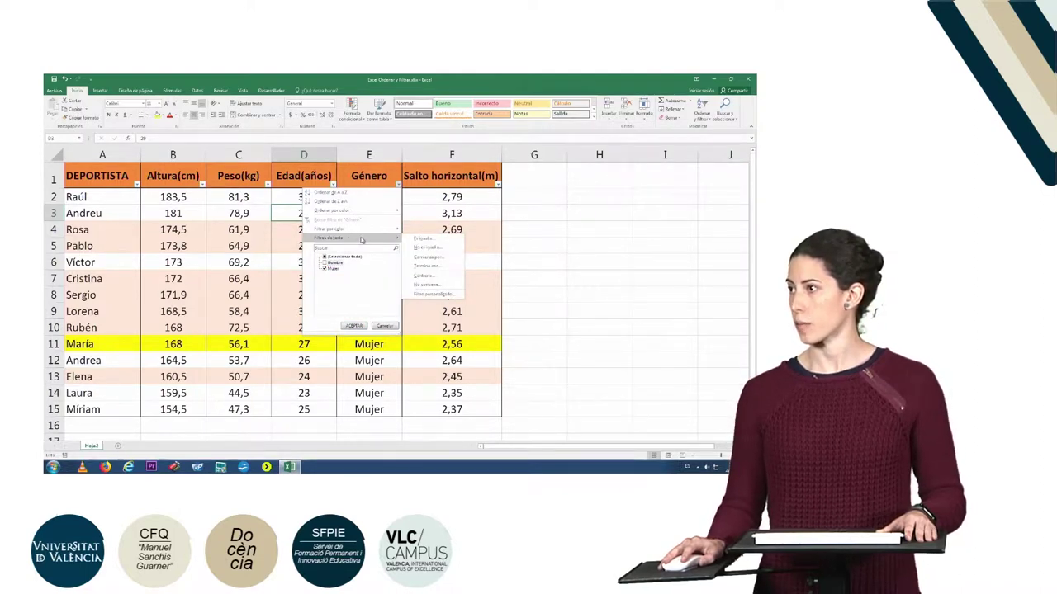
{"action": "left_click", "coordinate": [352, 326]}
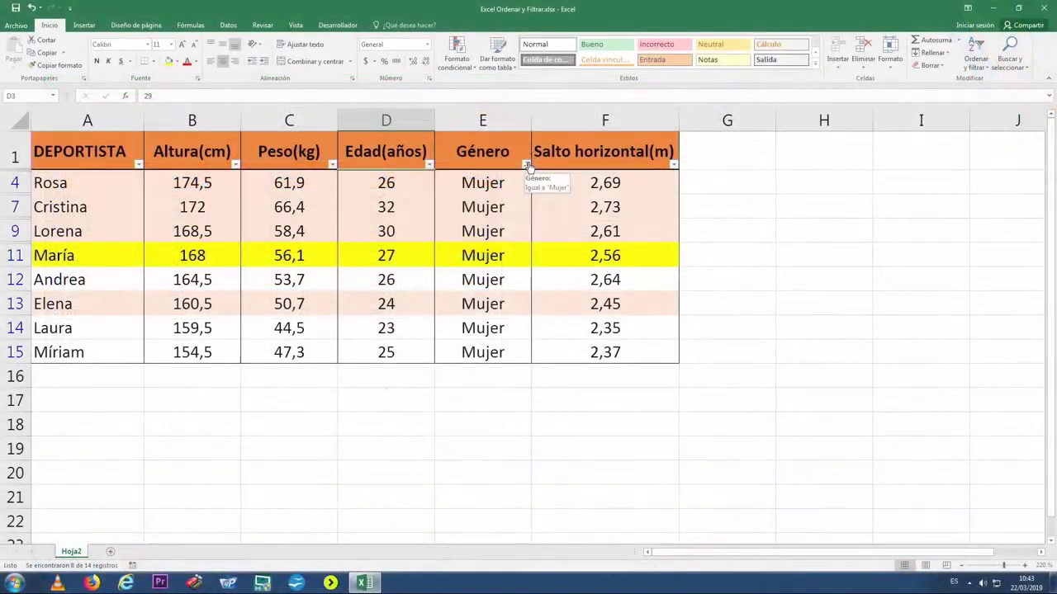
Clear the Género filter so all 14 athletes show in height order
{"action": "left_click", "coordinate": [527, 166]}
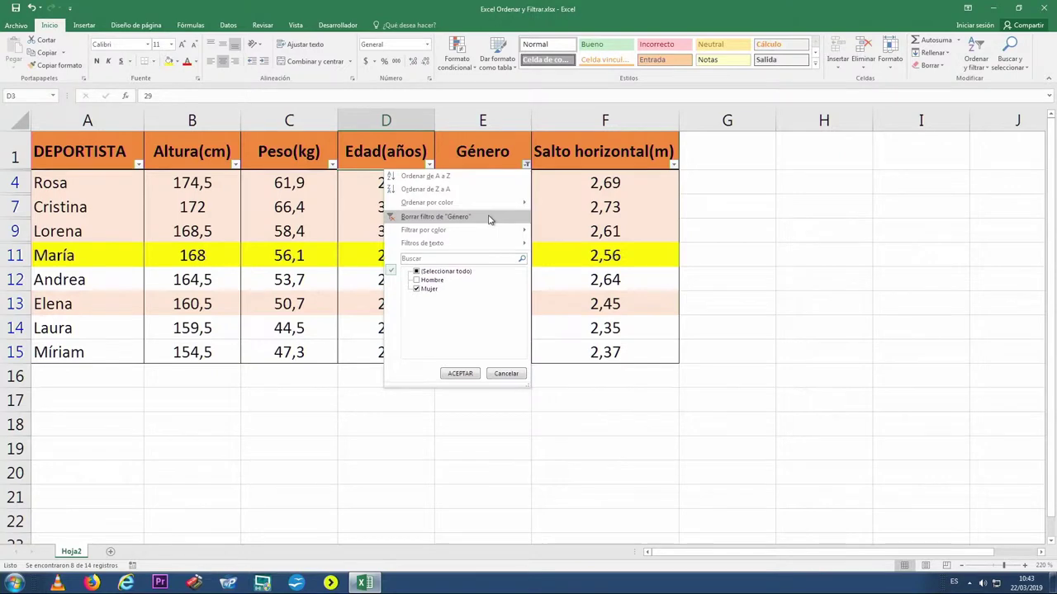
{"action": "left_click", "coordinate": [435, 216]}
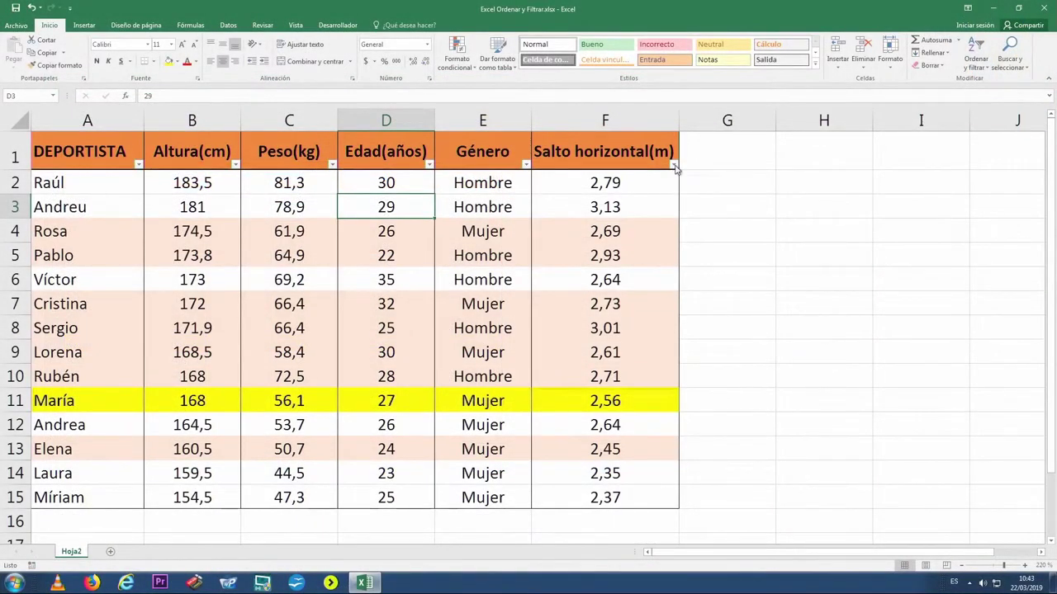
Apply a Salto horizontal(m) number filter greater than 2,7, showing 6 athletes
{"action": "left_click", "coordinate": [675, 166]}
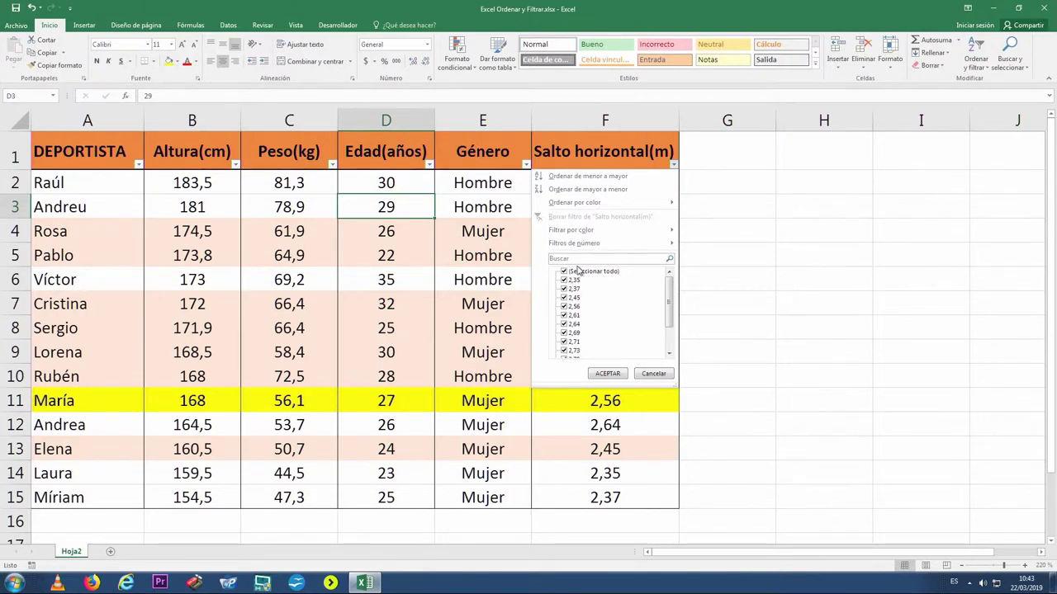
{"action": "mouse_move", "coordinate": [596, 250]}
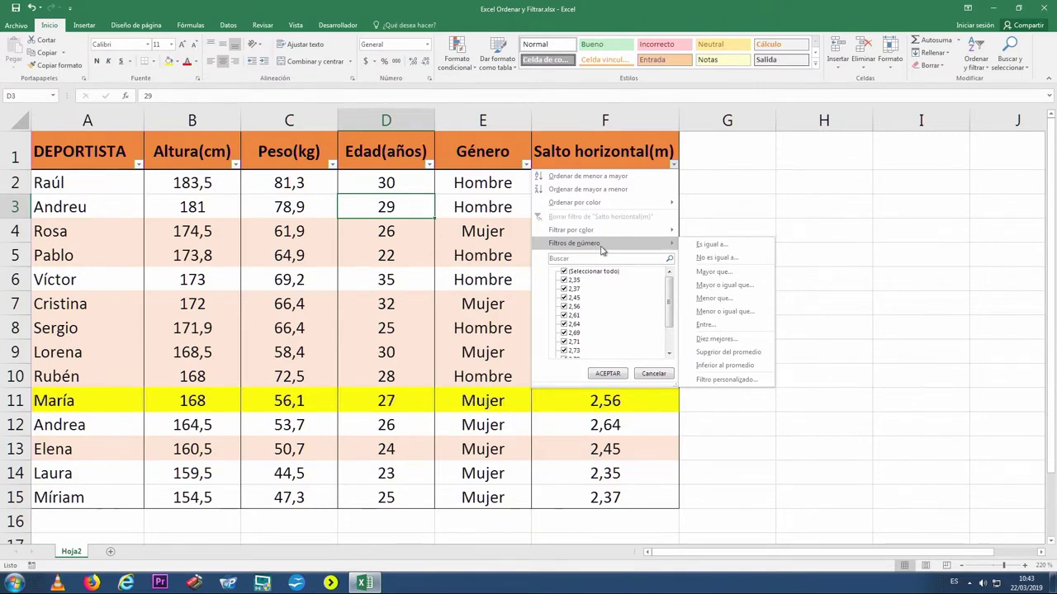
{"action": "left_click", "coordinate": [703, 272]}
{"action": "type", "text": "2,7"}
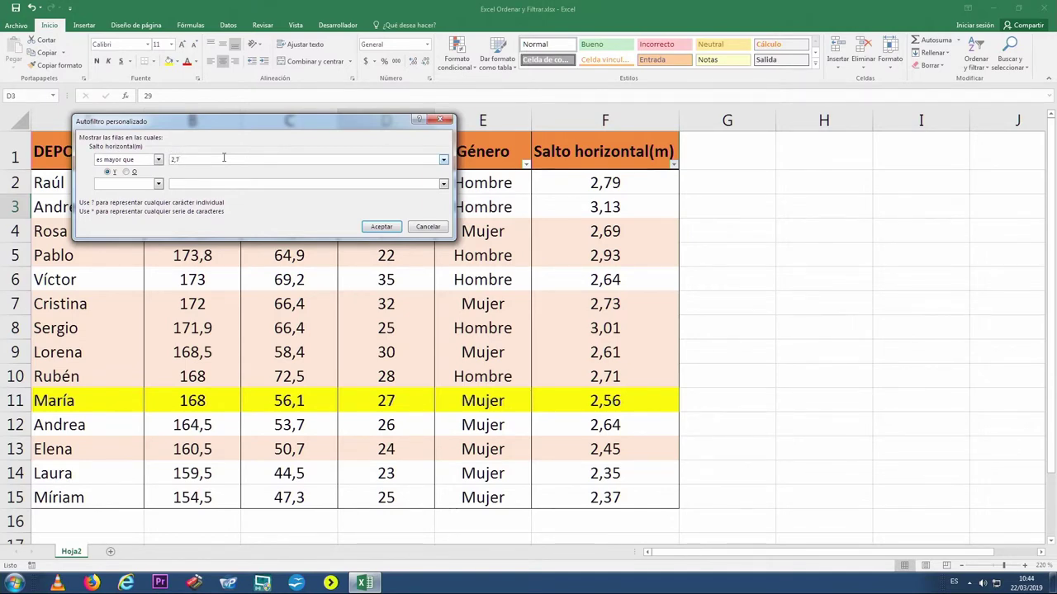
{"action": "left_click", "coordinate": [384, 227]}
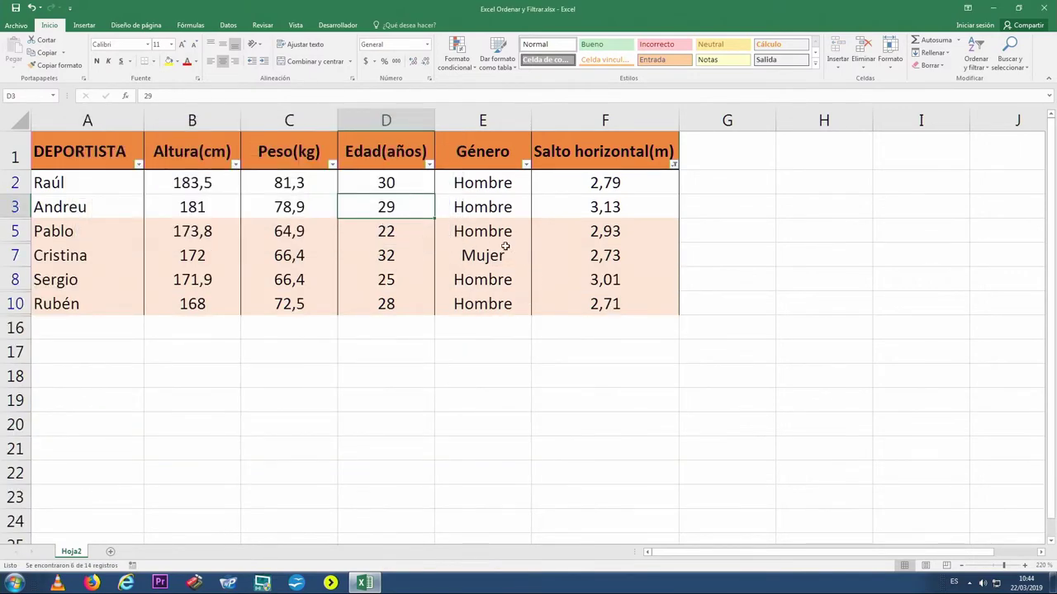